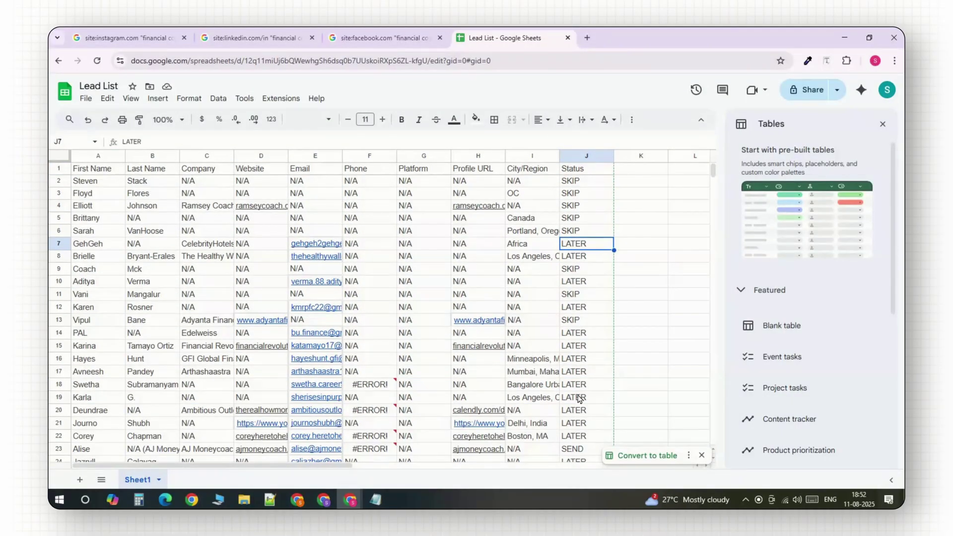
- Check the SEND-tagged lead at J23 and close the Tables suggestion panel
click(576, 449)
scroll(623, 358, down, 2)
scroll(623, 357, up, 2)
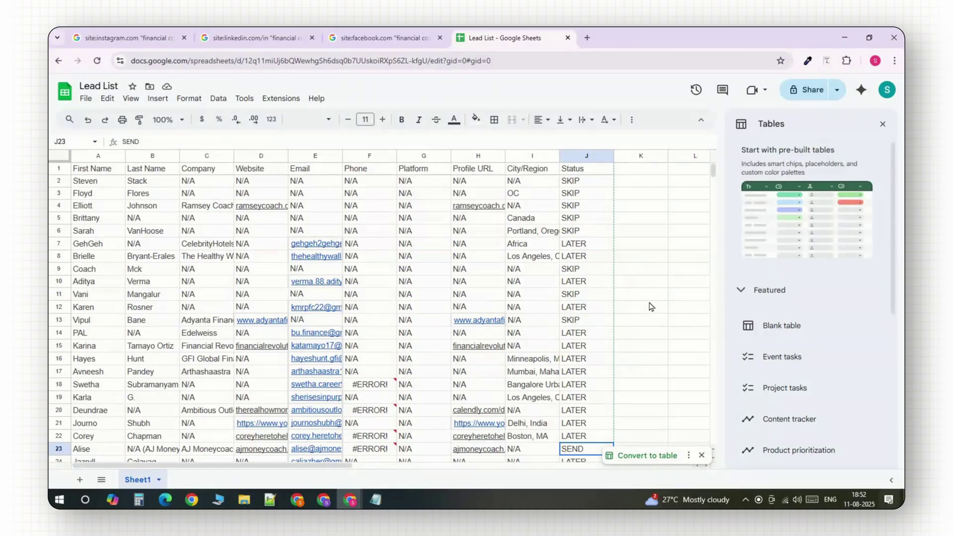
click(644, 170)
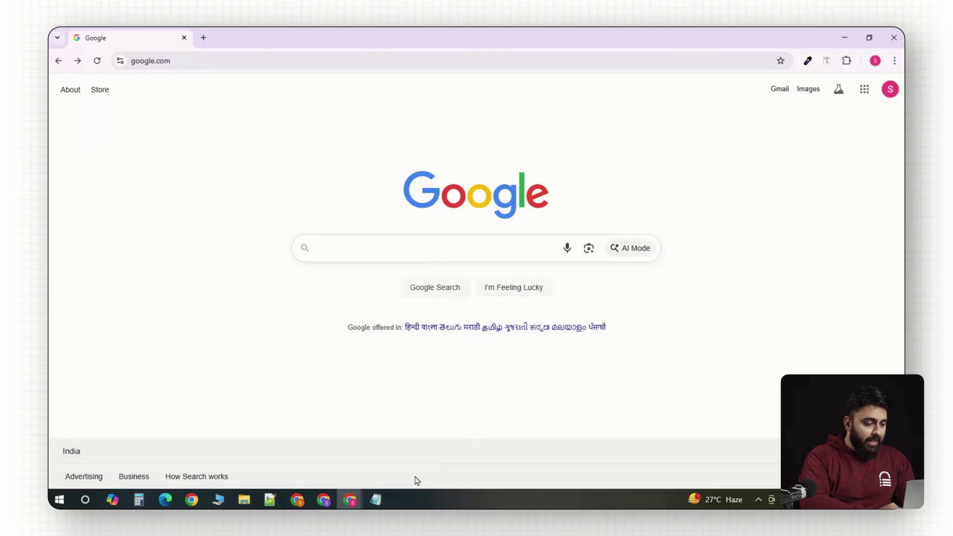
- Run the Instagram site search for financial coaches with free email addresses
text(site:instagram.com "financial coach" (gmail OR yahoo OR outlook))
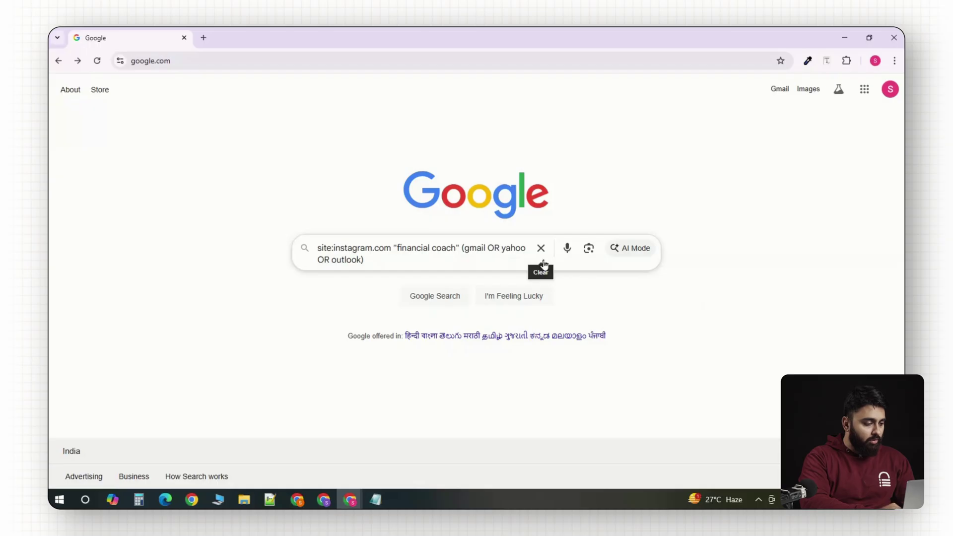
key(Return)
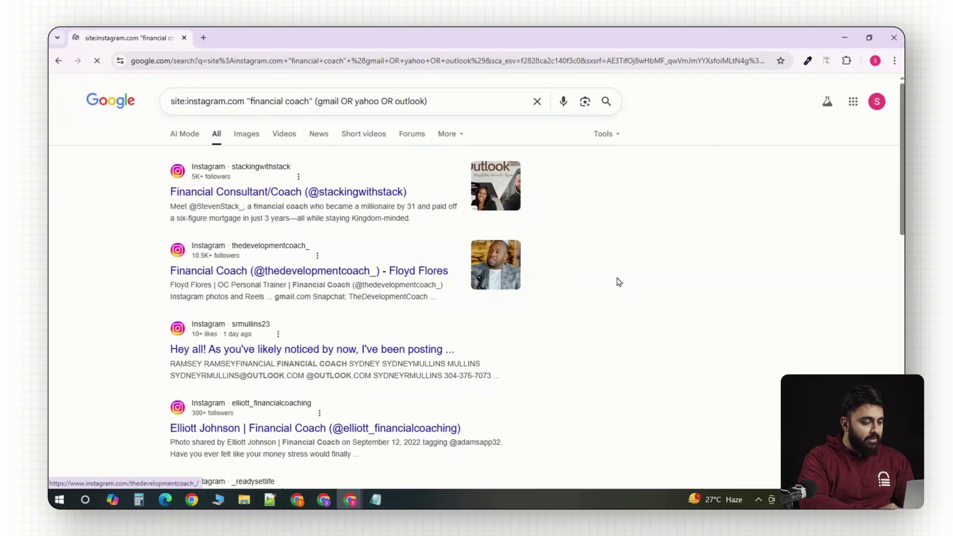
scroll(620, 282, down, 6)
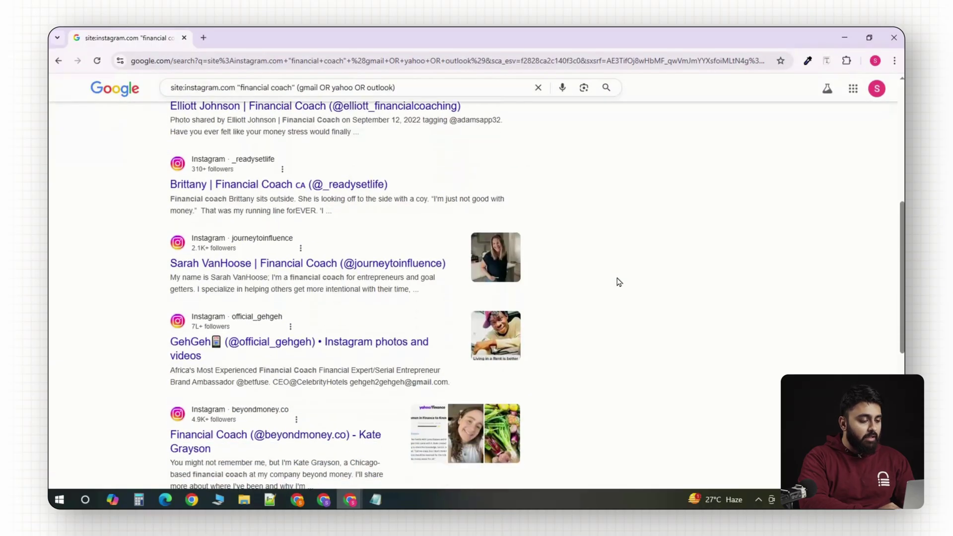
scroll(619, 282, down, 6)
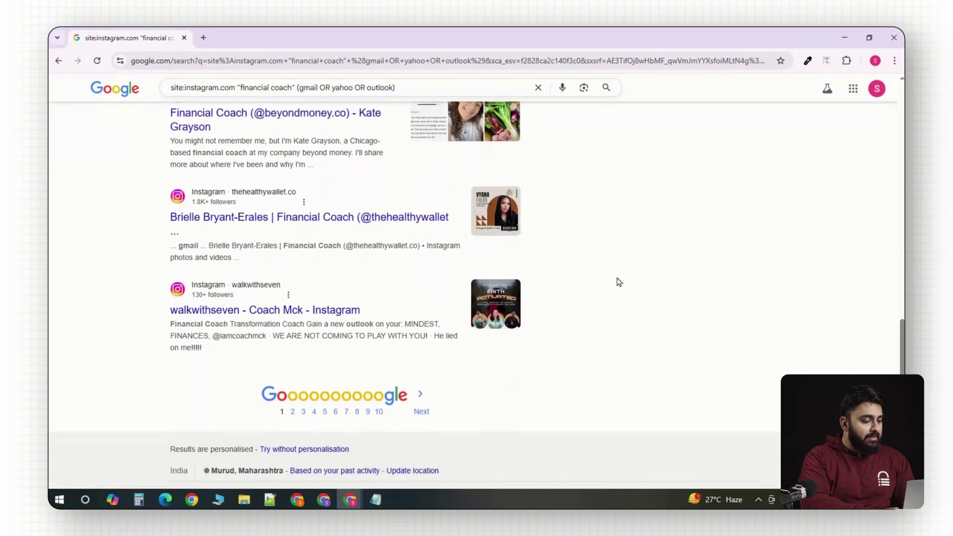
scroll(619, 282, up, 6)
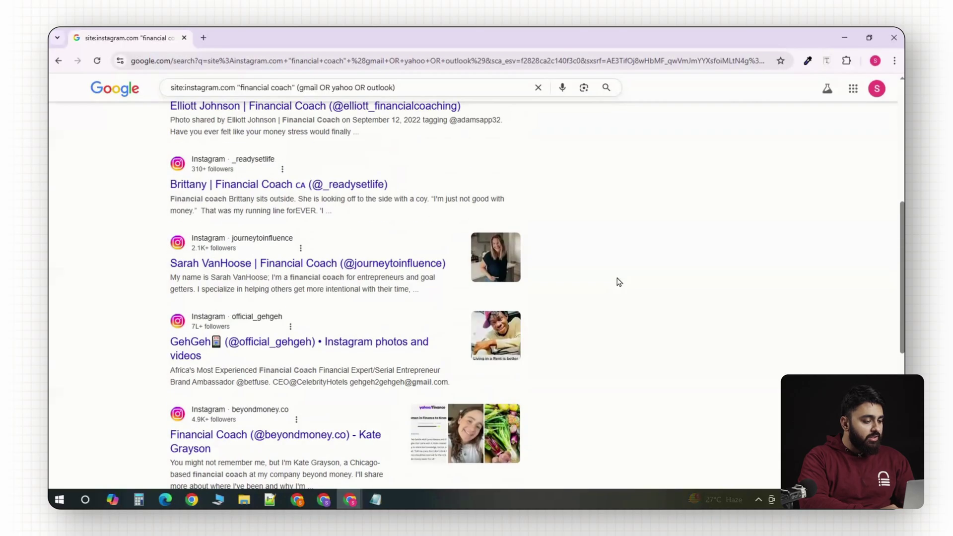
scroll(619, 282, up, 6)
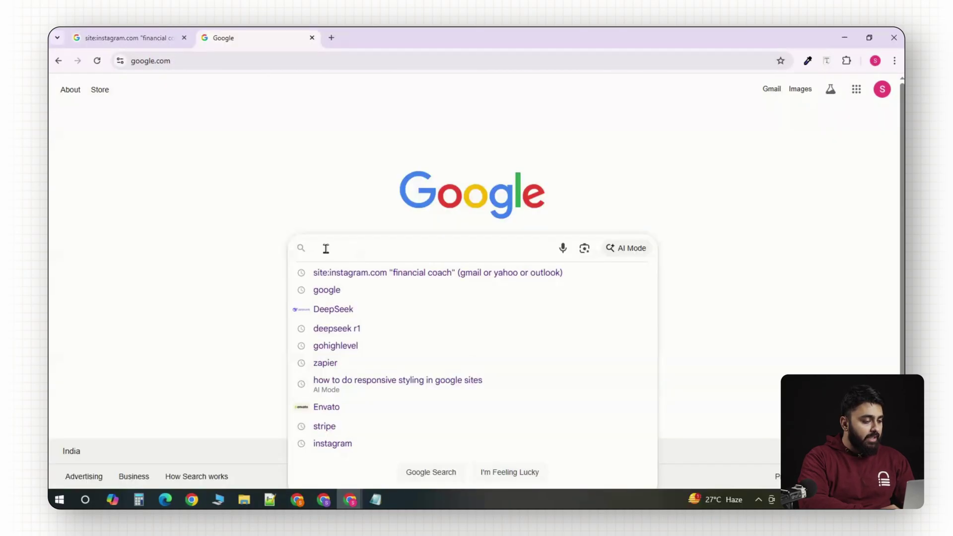
- Run the matching LinkedIn and Facebook financial-coach email searches
text(site:linkedin.com/in "financial coach" "gmail.com")
key(Return)
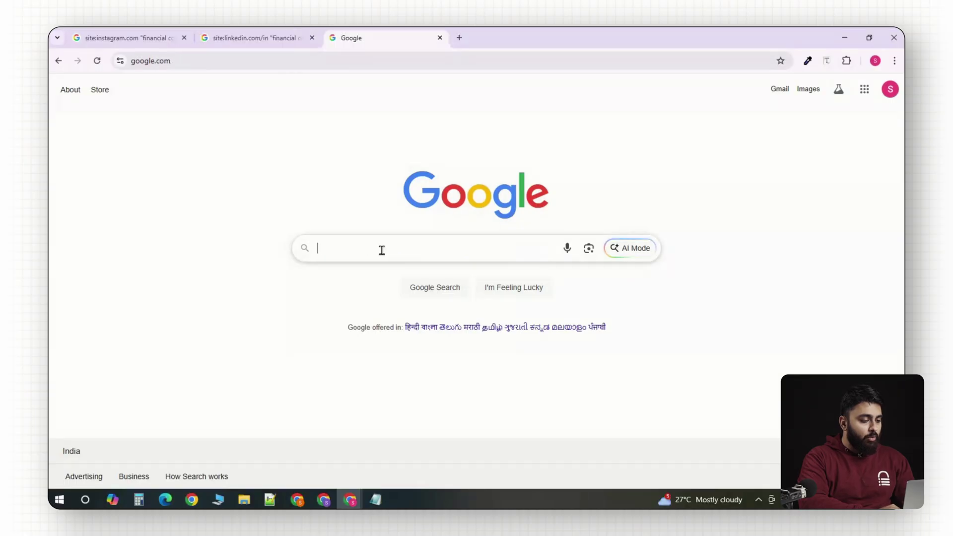
text(site:facebook.com "financial coach" (gmail OR yahoo OR outlook))
key(Return)
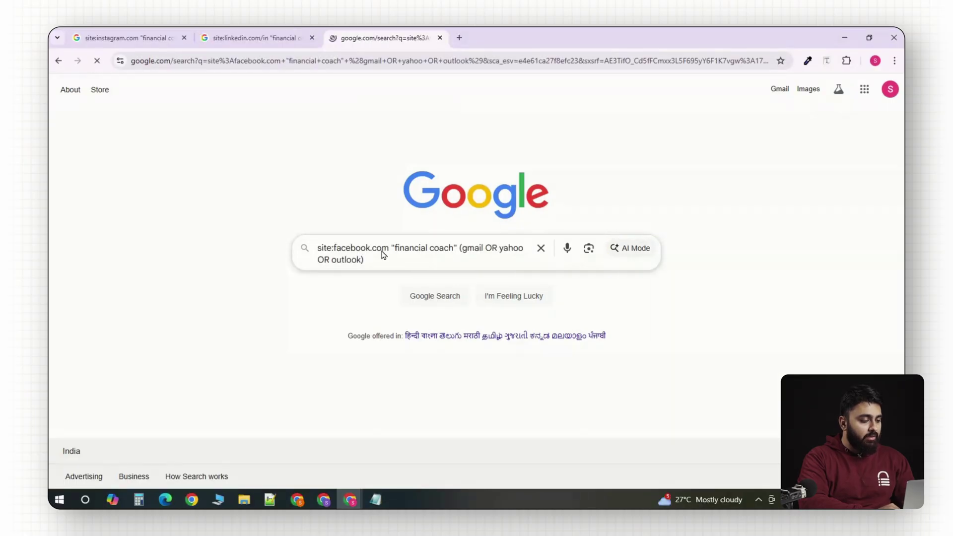
right_click(259, 193)
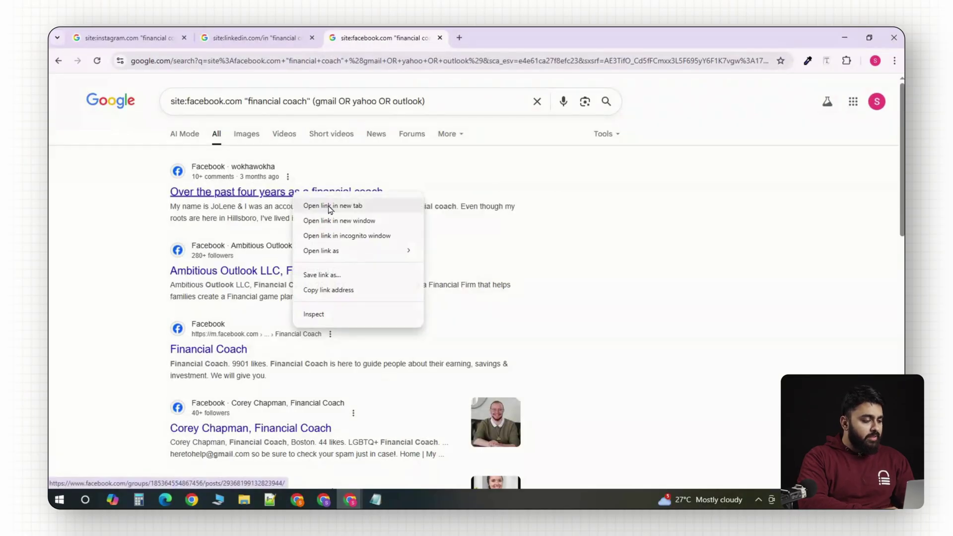
- Open the first, second and Financial Coach Facebook results in new tabs
click(268, 208)
right_click(258, 271)
click(268, 286)
right_click(229, 350)
click(259, 363)
- Check the first result's group About section, then close that unrelated group tab
click(423, 38)
click(643, 106)
scroll(348, 248, down, 3)
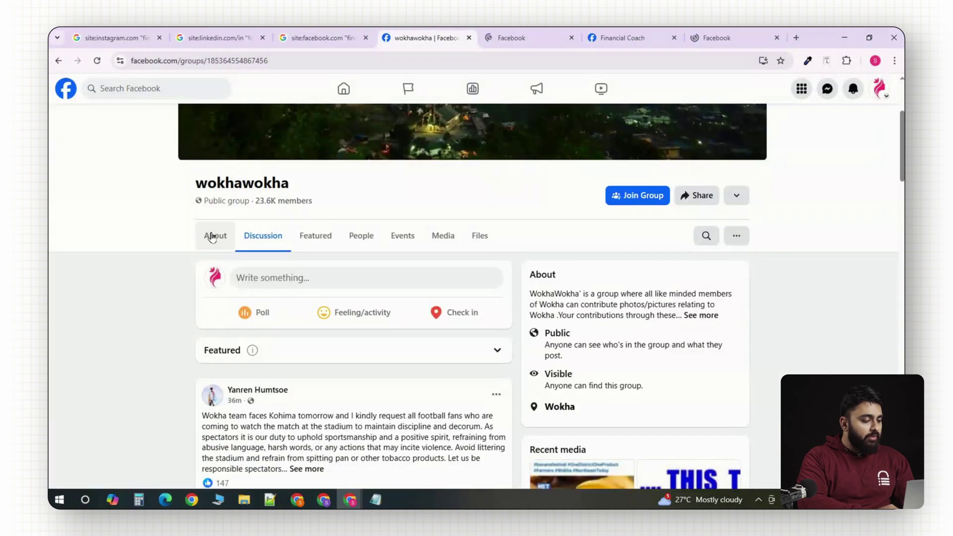
click(215, 236)
click(567, 316)
scroll(528, 326, down, 4)
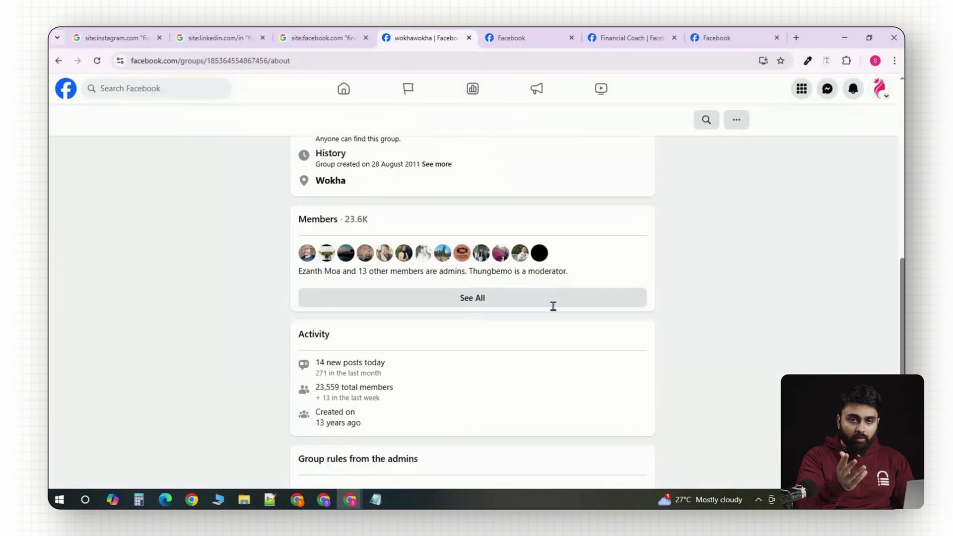
scroll(551, 307, up, 8)
key(ctrl+w)
- Copy Ambitious Outlook's page name and contact details into Notepad, ending with '-----'
triple_click(377, 173)
scroll(377, 248, down, 2)
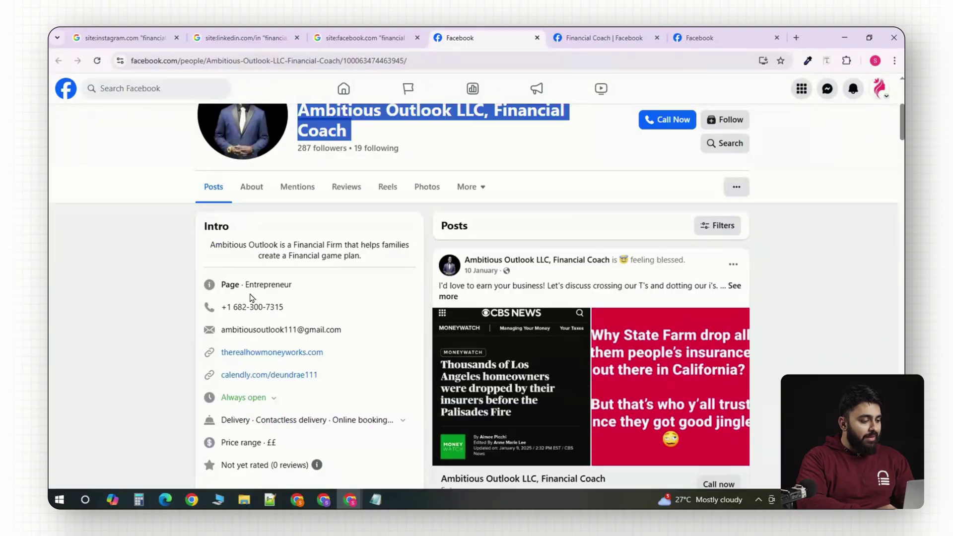
key(alt+Tab)
scroll(561, 215, down, 20)
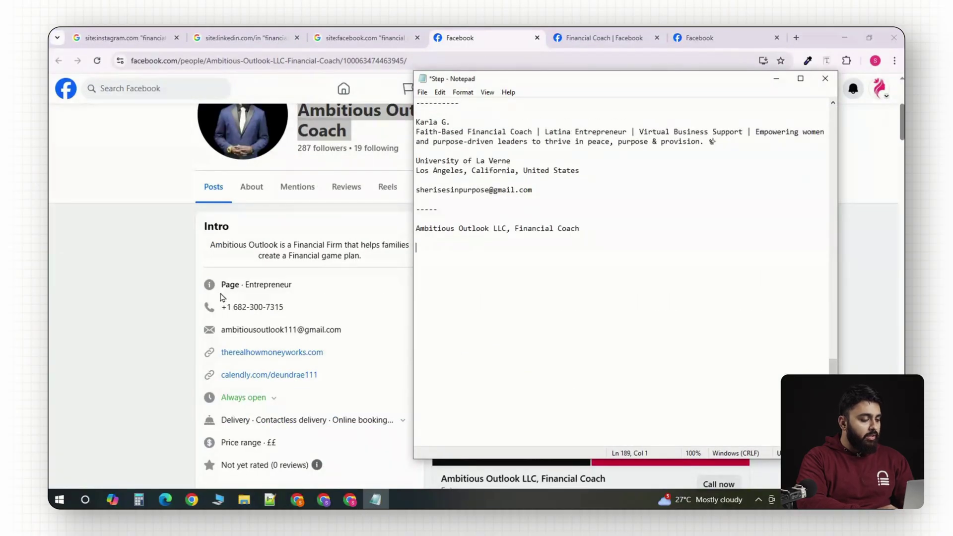
drag(222, 297, 266, 398)
key(ctrl+c)
key(alt+Tab)
key(ctrl+v)
text(-----)
key(Return)
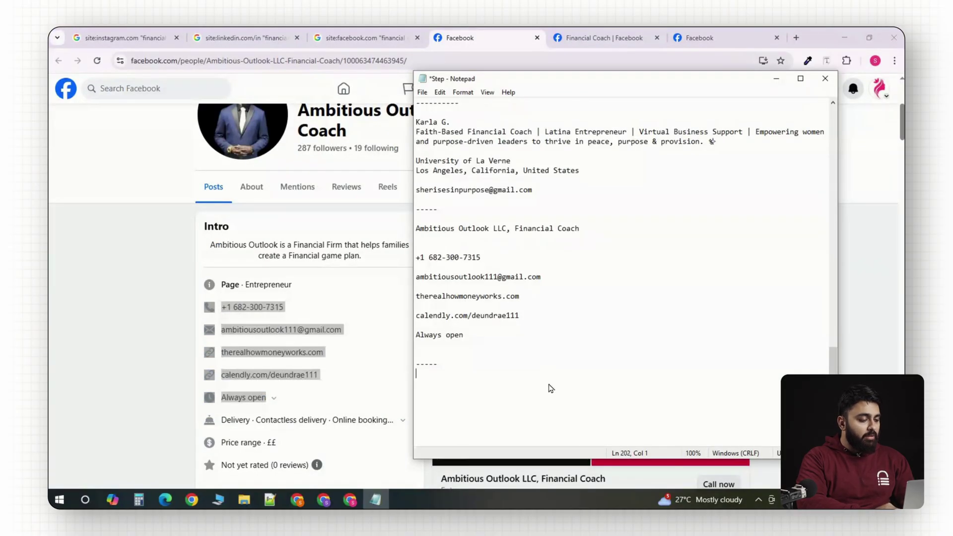
key(alt+Tab)
- Switch to the Financial Coach page and select its page name
key(ctrl+Tab)
scroll(437, 190, up, 1)
triple_click(437, 189)
scroll(472, 202, up, 1)
scroll(446, 337, down, 2)
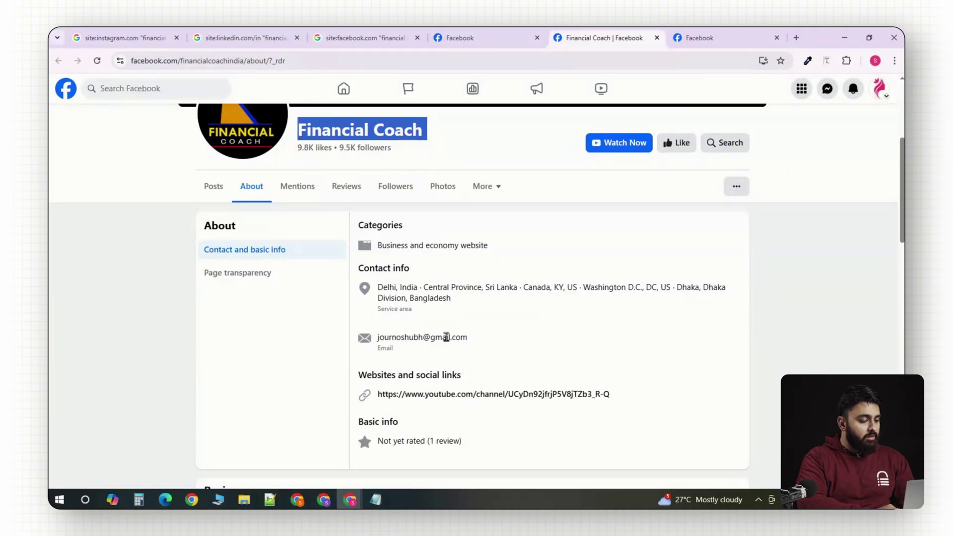
scroll(446, 337, down, 1)
scroll(340, 266, up, 2)
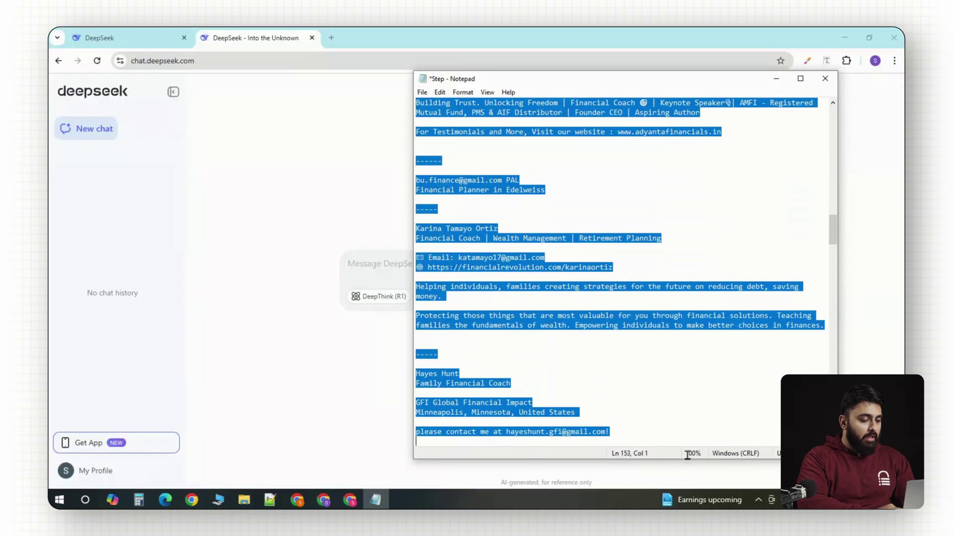
- Send DeepSeek the Notepad lead notes plus the SEND/LATER/SKIP table-formatting prompt
drag(687, 455, 566, 322)
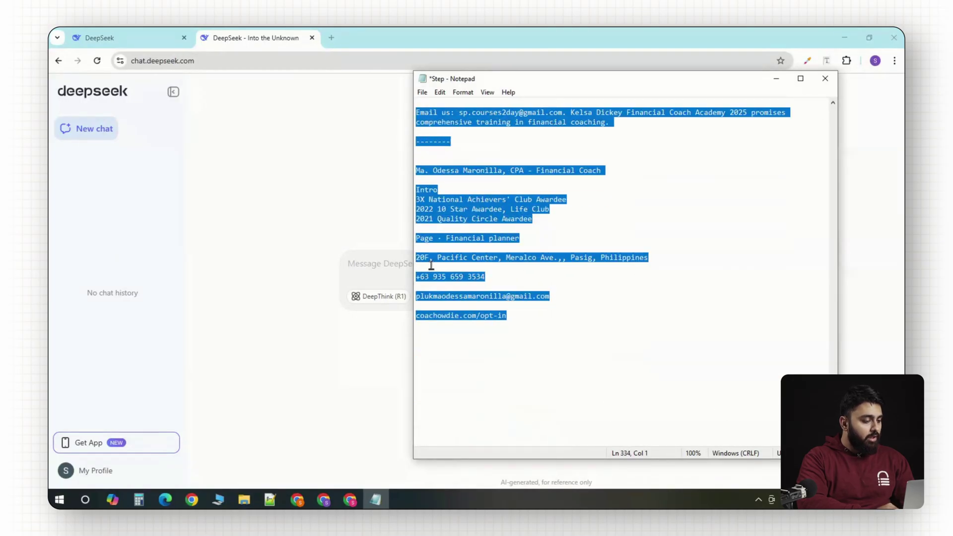
click(372, 266)
right_click(372, 265)
click(388, 366)
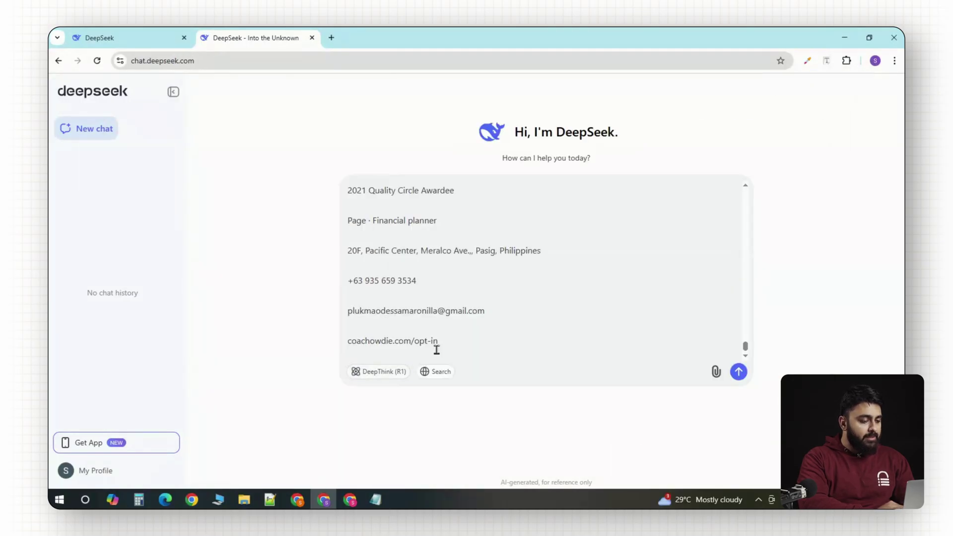
key(shift+Return)
key(shift+Return)
key(shift+Return)
key(shift+Return)
key(shift+Return)
key(ctrl+v)
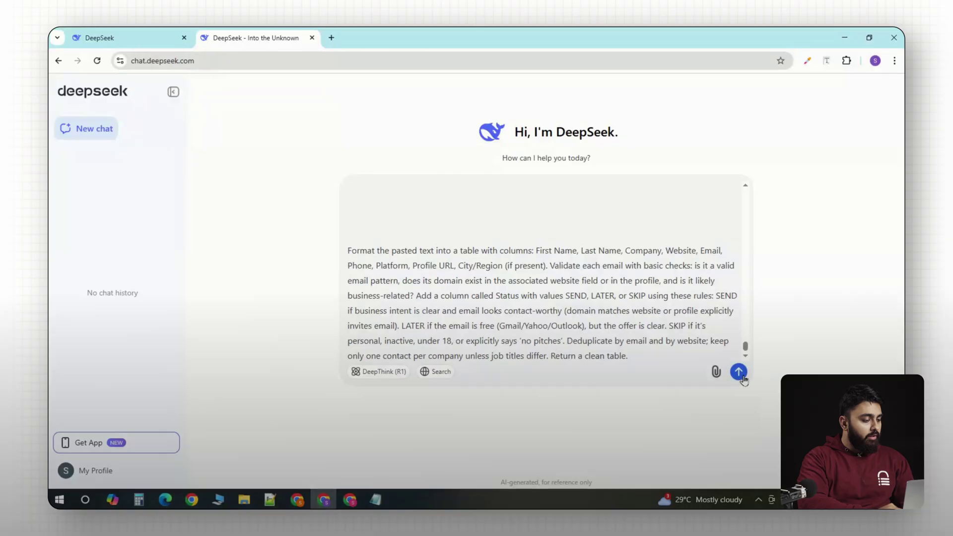
click(739, 372)
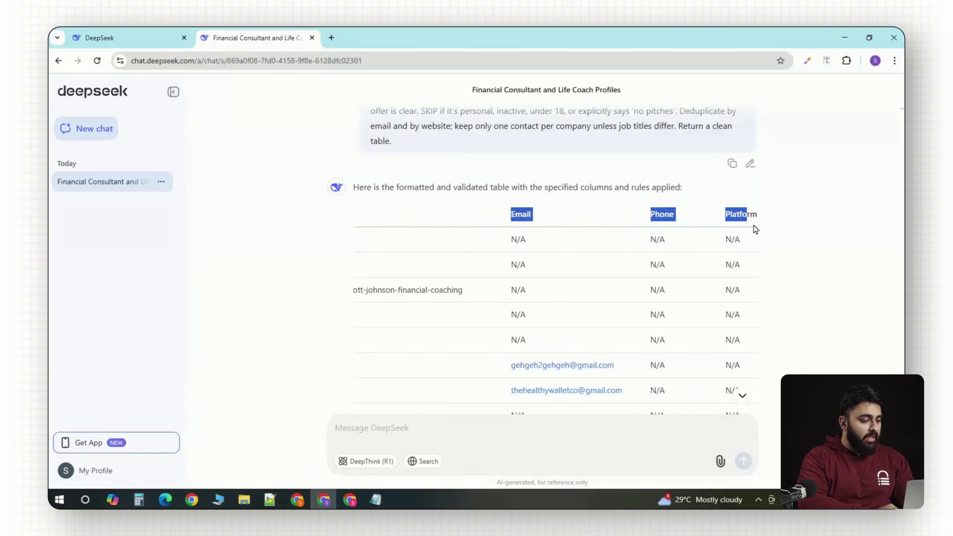
- Paste DeepSeek's formatted lead table into the sheet and close the Tables panel
drag(751, 230, 743, 374)
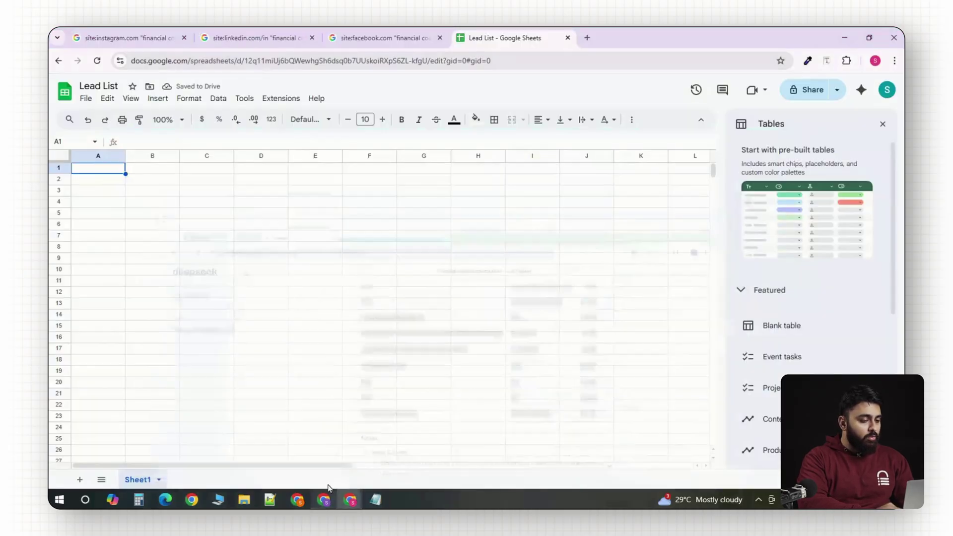
key(ctrl+v)
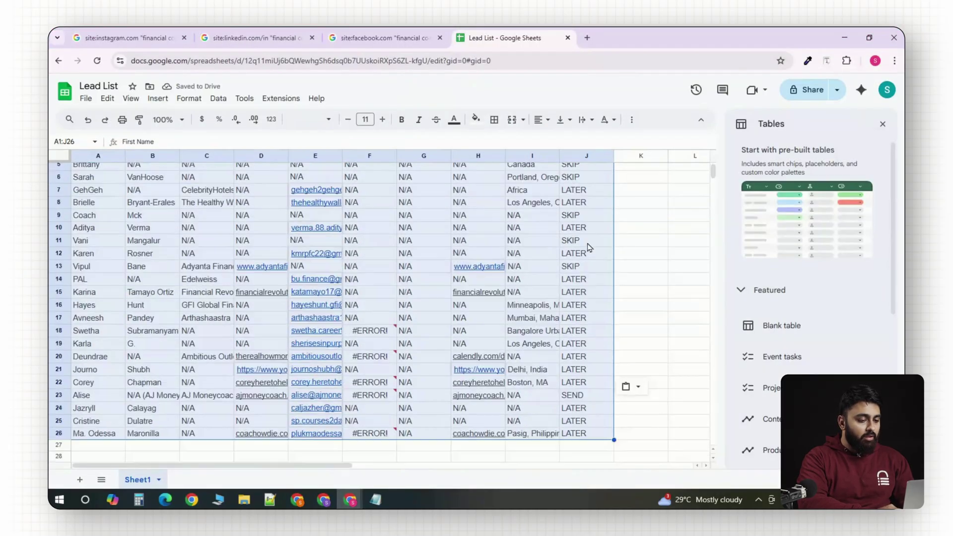
scroll(599, 399, down, 3)
click(600, 403)
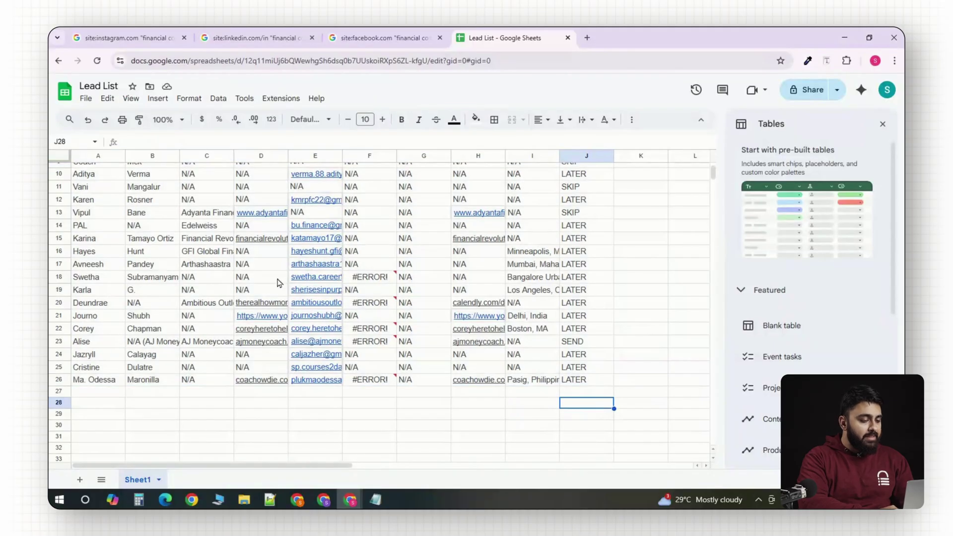
click(573, 341)
scroll(574, 338, up, 3)
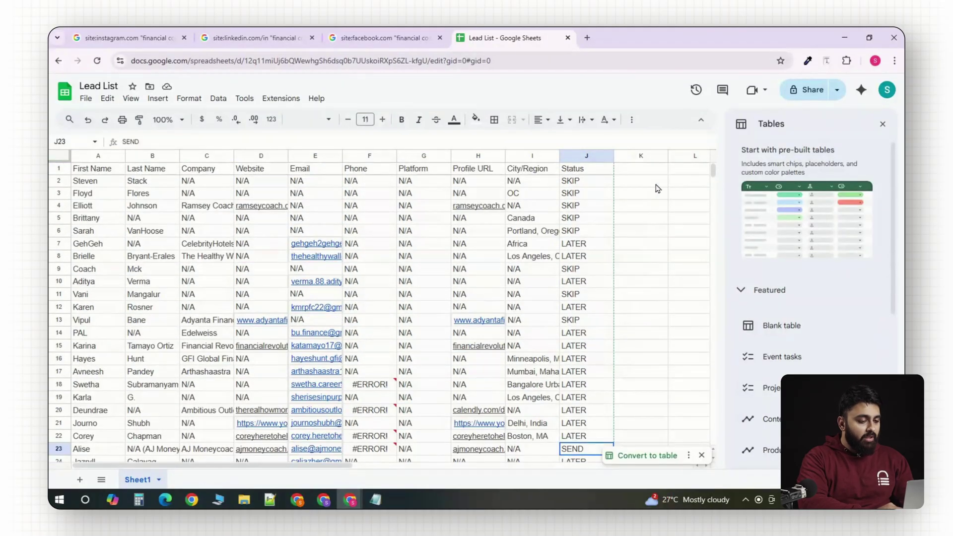
click(643, 169)
- Add 'Last Contacted' and 'Notes' headers and enlarge header row A1:L1 to size 12
text(Last Contacted)
key(Tab)
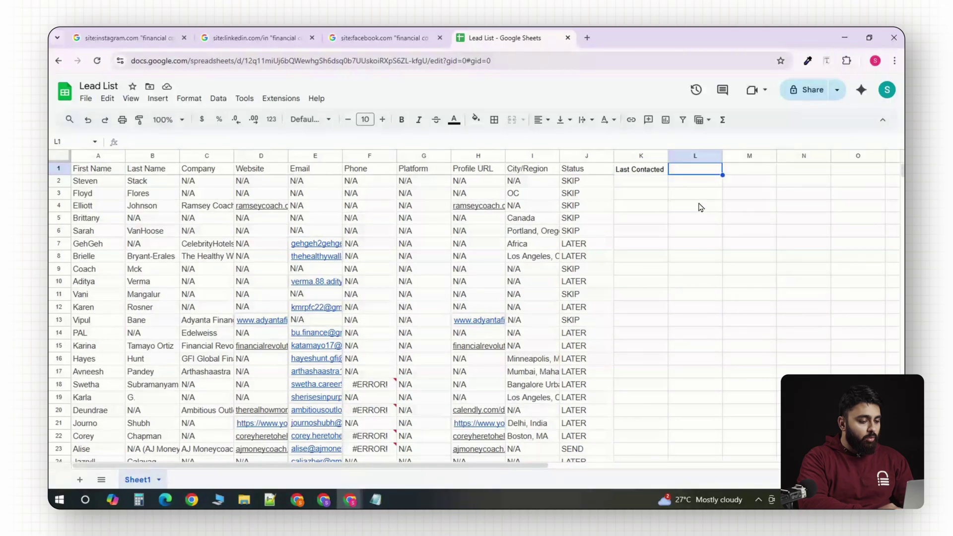
click(704, 206)
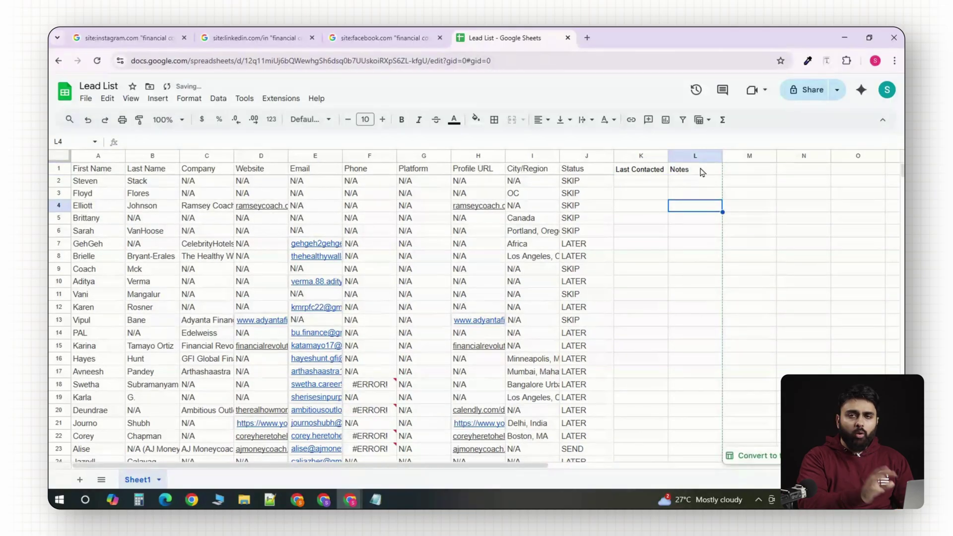
click(80, 174)
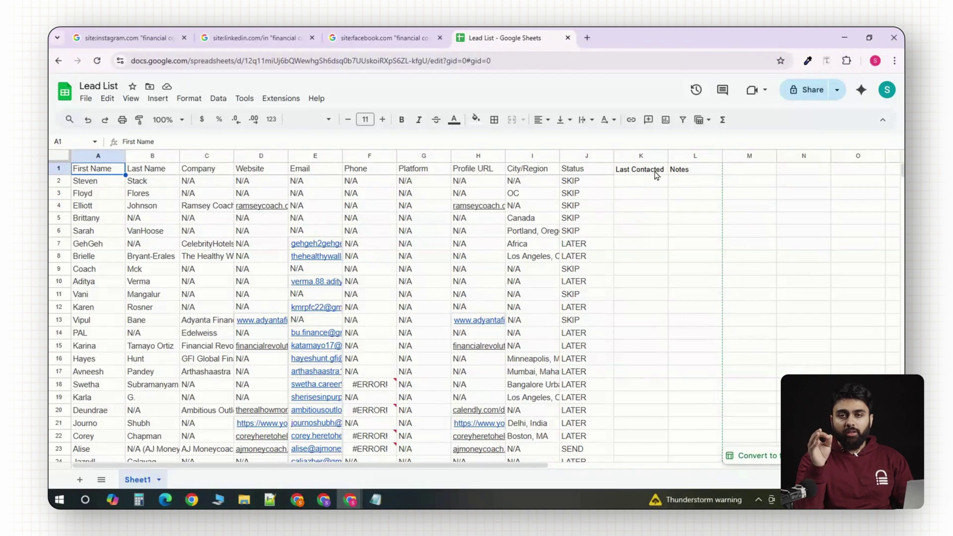
shift+click(691, 174)
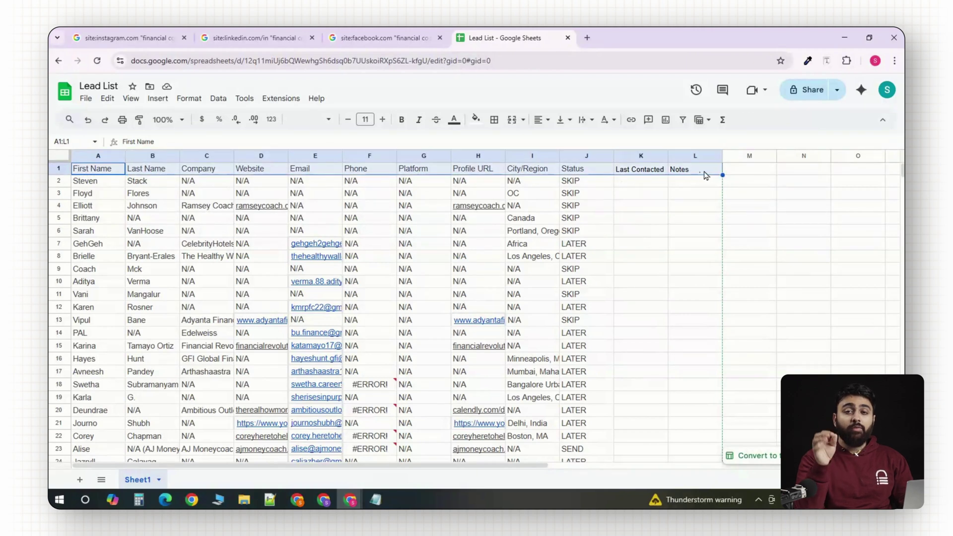
click(382, 120)
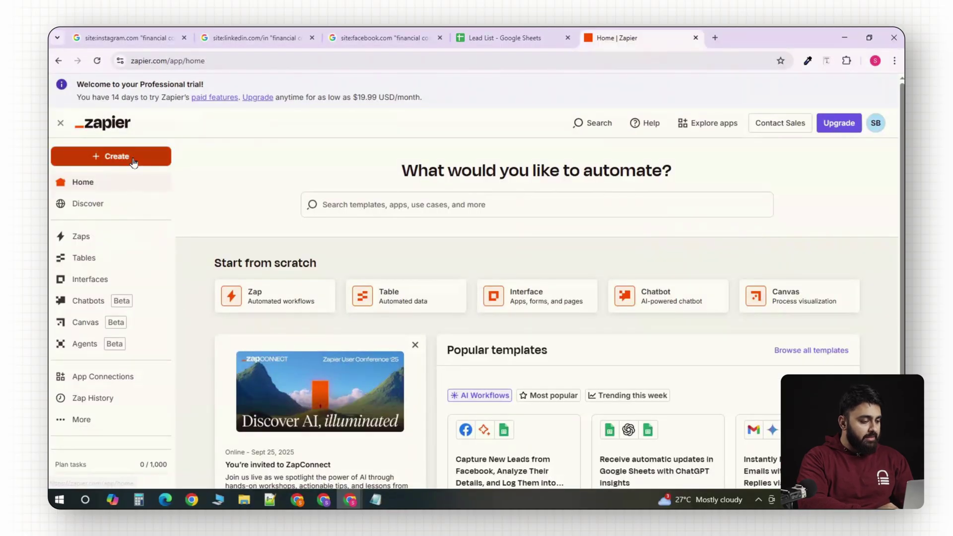
- Create a new Zap with Google Sheets as the trigger app
click(113, 157)
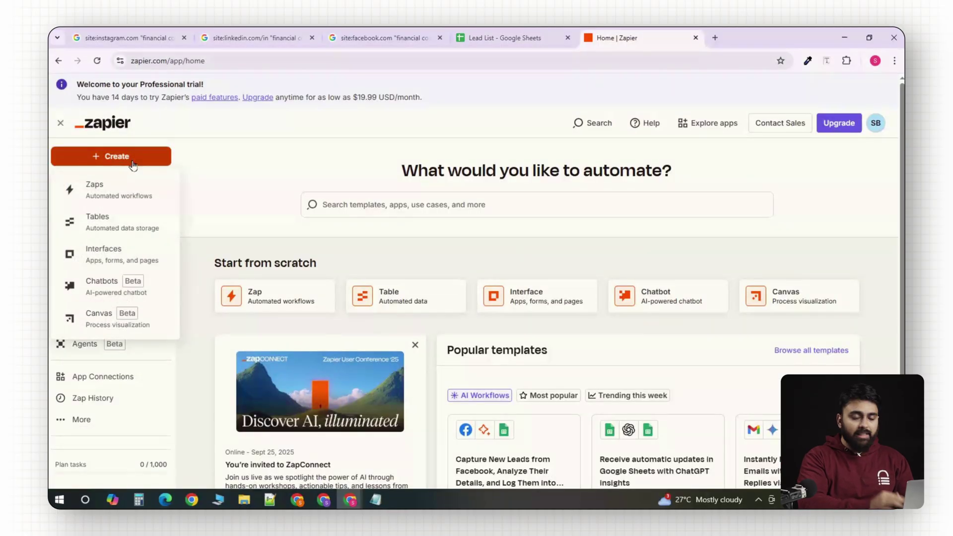
click(124, 204)
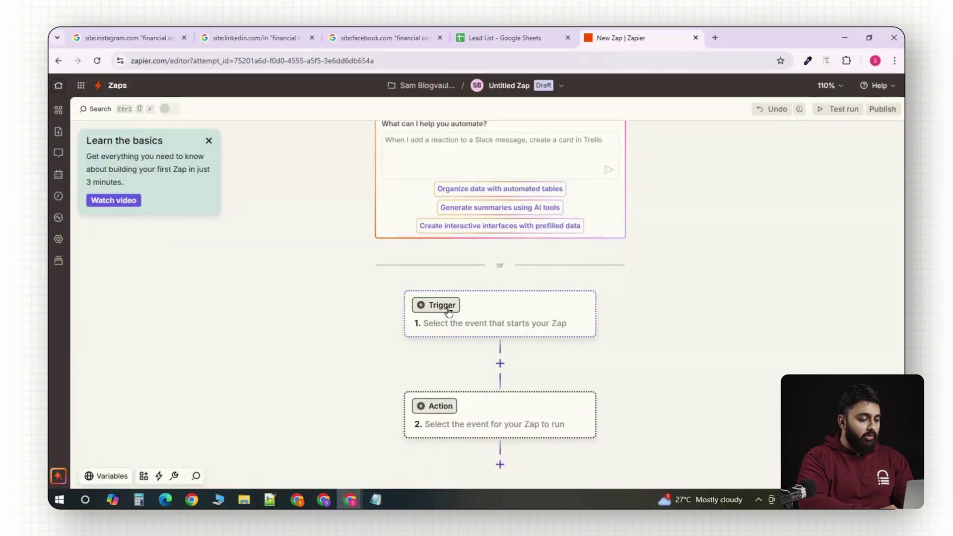
click(448, 310)
click(441, 248)
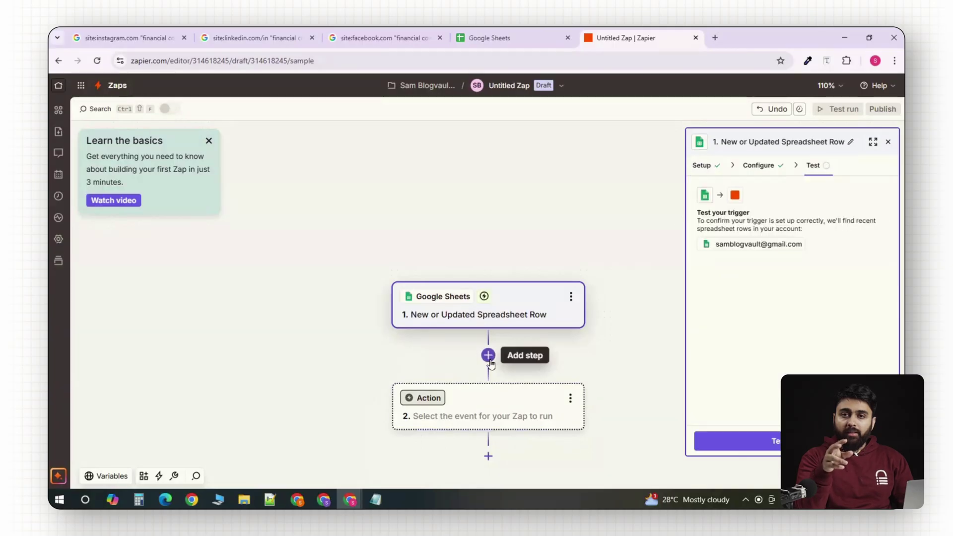
- Add a Delay step set to 60 minutes and continue to its test
click(489, 357)
click(336, 183)
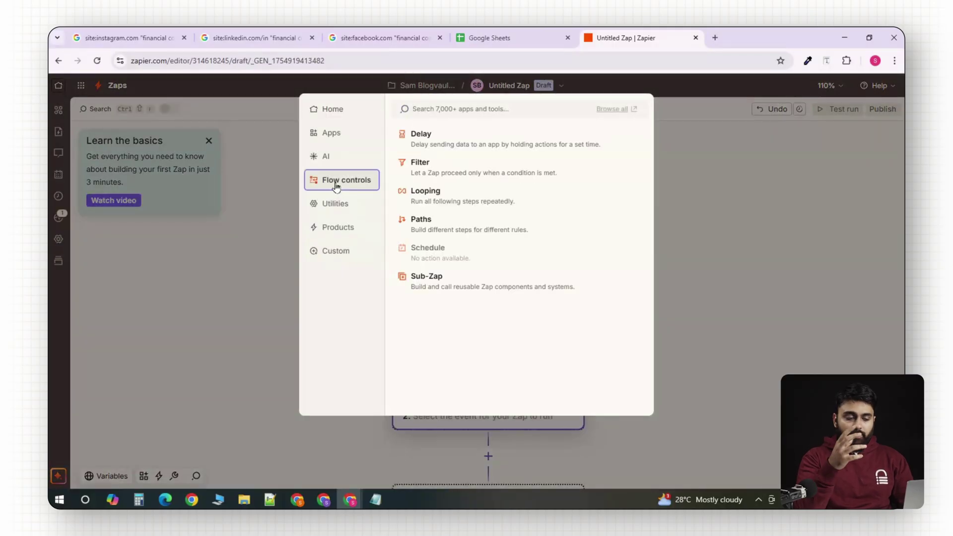
click(422, 144)
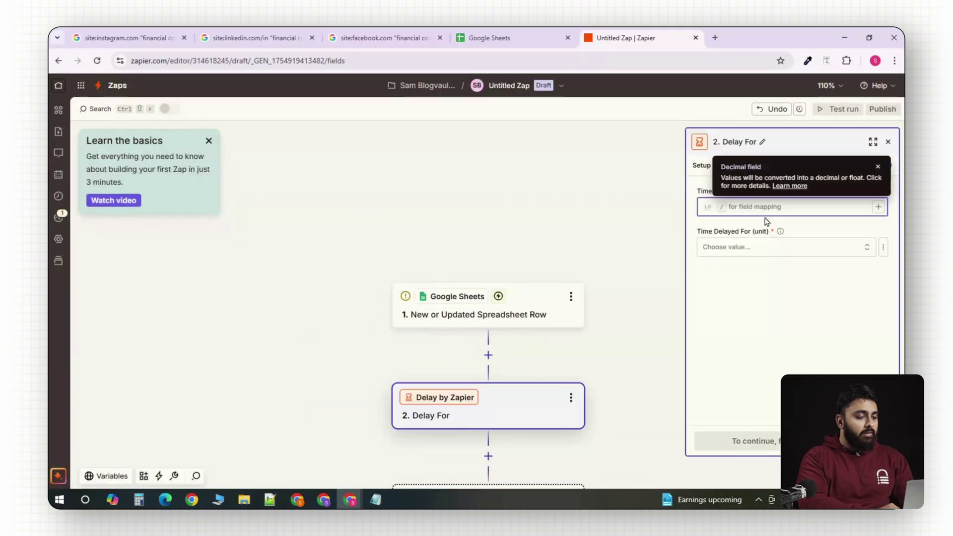
click(760, 249)
click(551, 300)
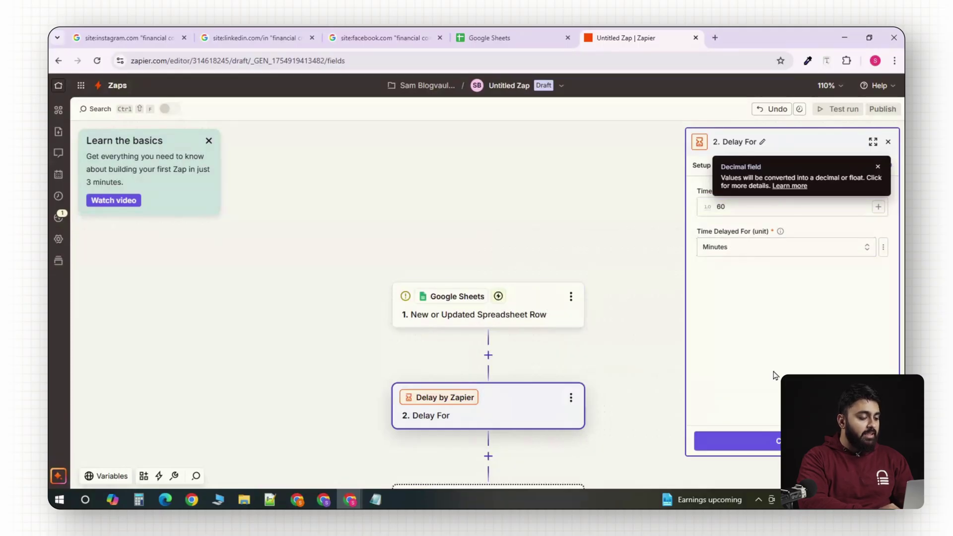
click(744, 441)
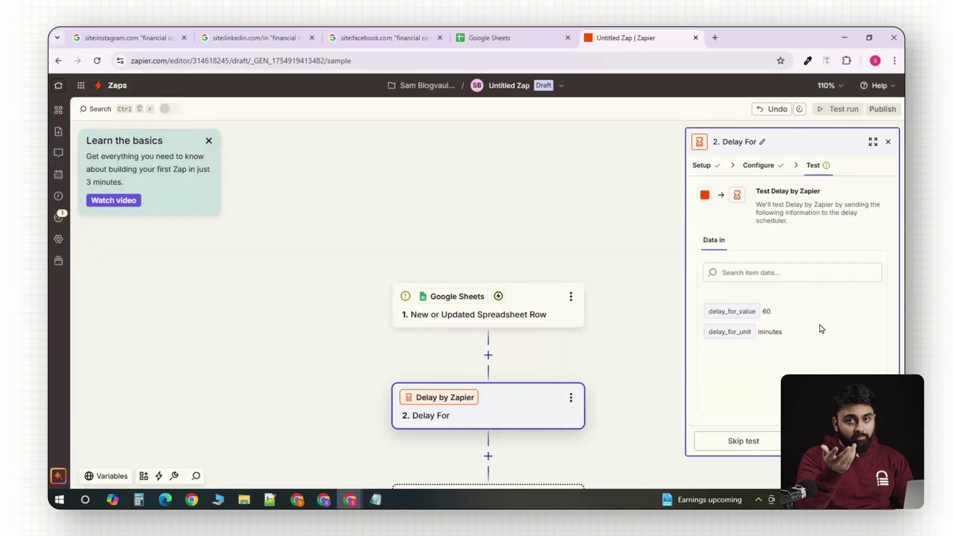
scroll(548, 378, down, 2)
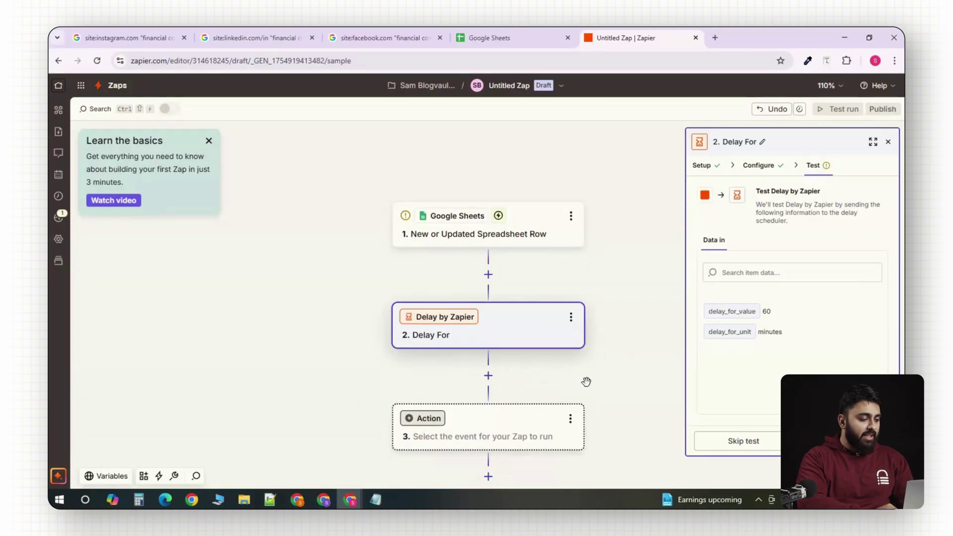
- Make step 3 a Gmail Send Email action
click(421, 425)
click(421, 247)
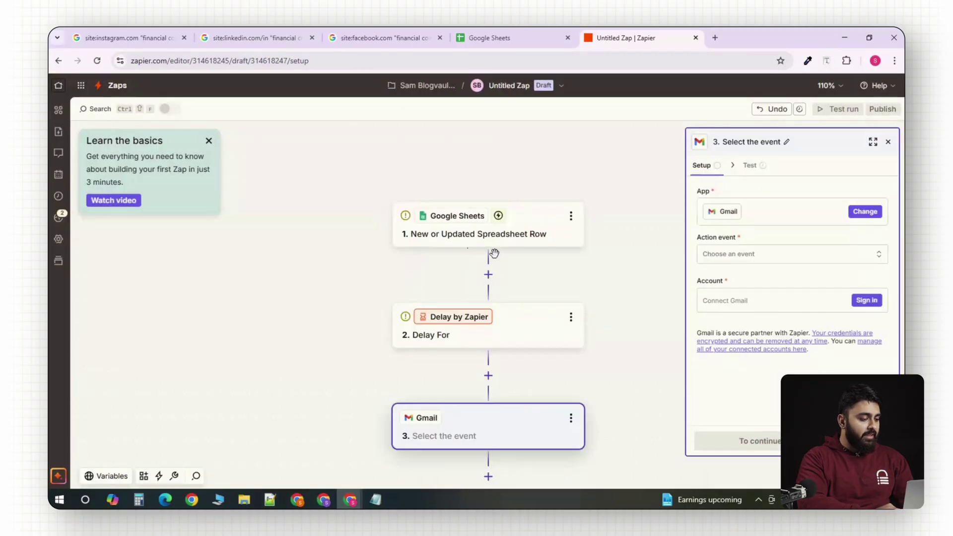
click(756, 256)
click(526, 372)
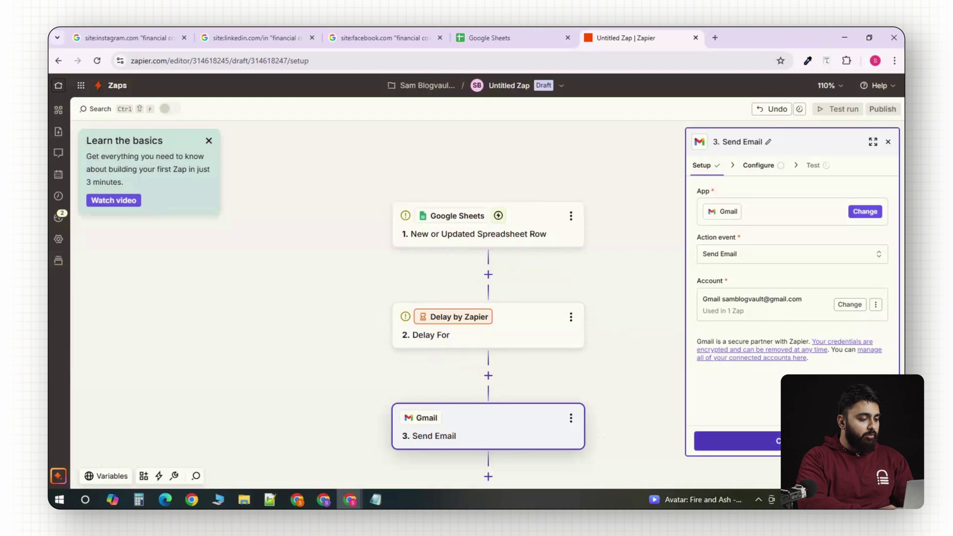
click(739, 441)
- Address the email to the row's Email, send from the connected Gmail, and enter the sender name
click(870, 208)
click(662, 324)
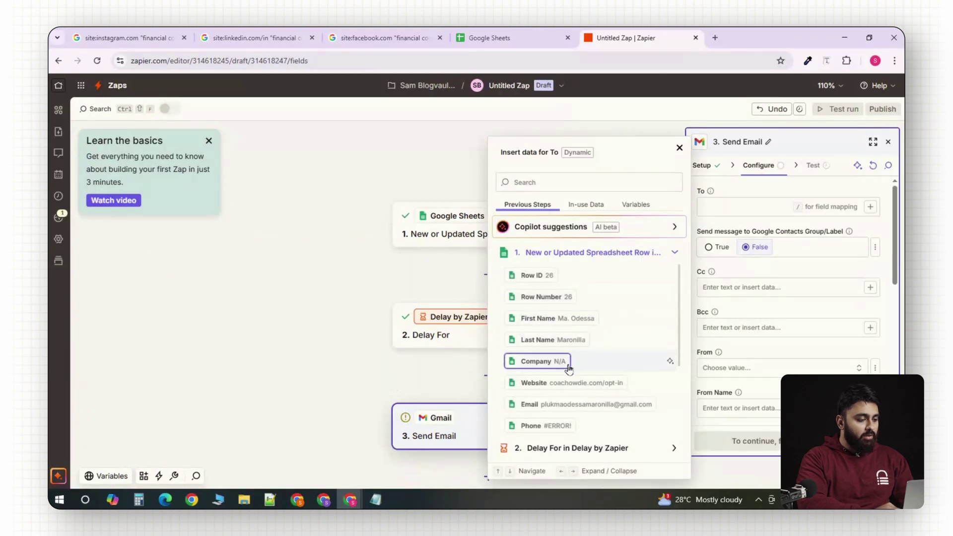
click(571, 403)
scroll(773, 349, down, 1)
scroll(772, 349, down, 2)
click(779, 262)
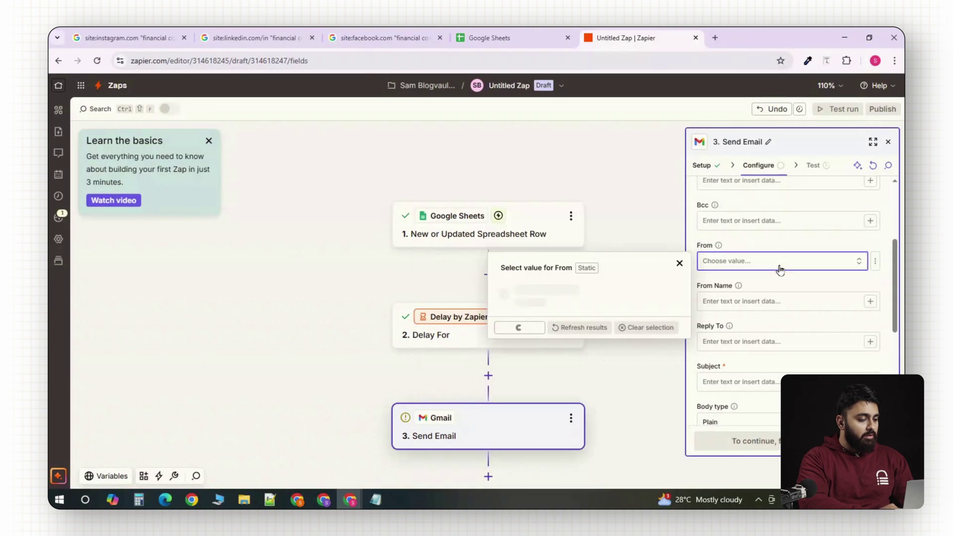
click(536, 292)
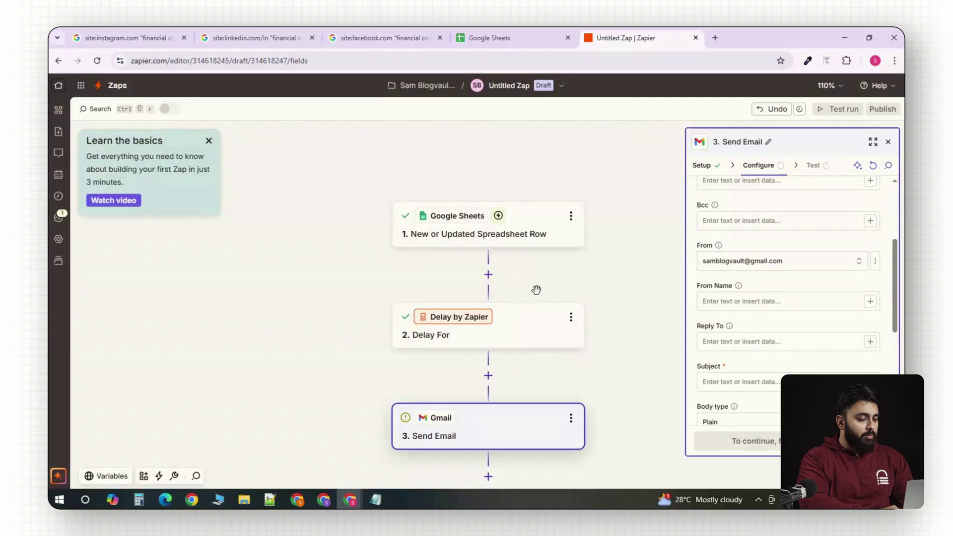
click(761, 298)
text(Sam)
- Paste the prepared website-security subject and BlogVault pitch body
scroll(735, 313, down, 1)
click(712, 330)
text(Secure Your Clients' Financial Future — and Your Website)
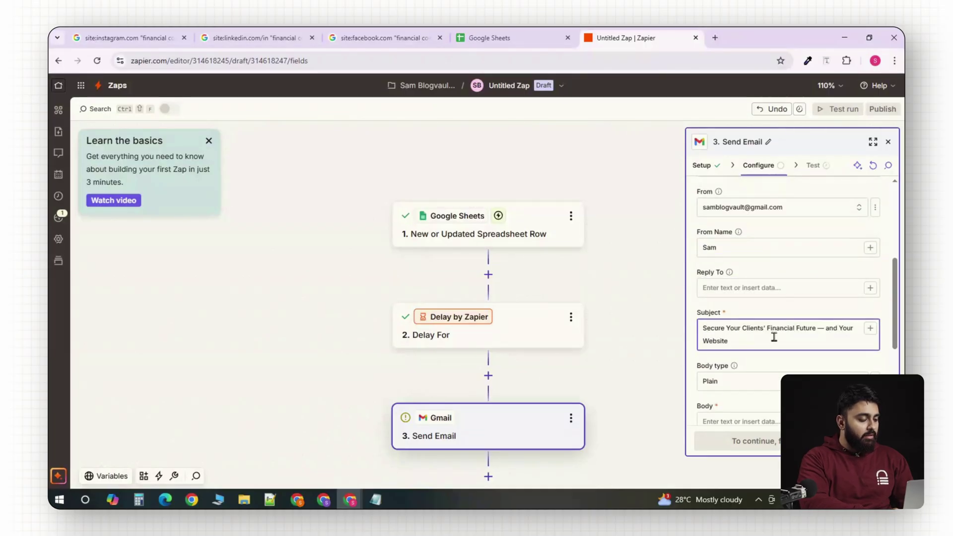
scroll(774, 337, down, 2)
click(720, 318)
key(ctrl+v)
scroll(802, 274, up, 2)
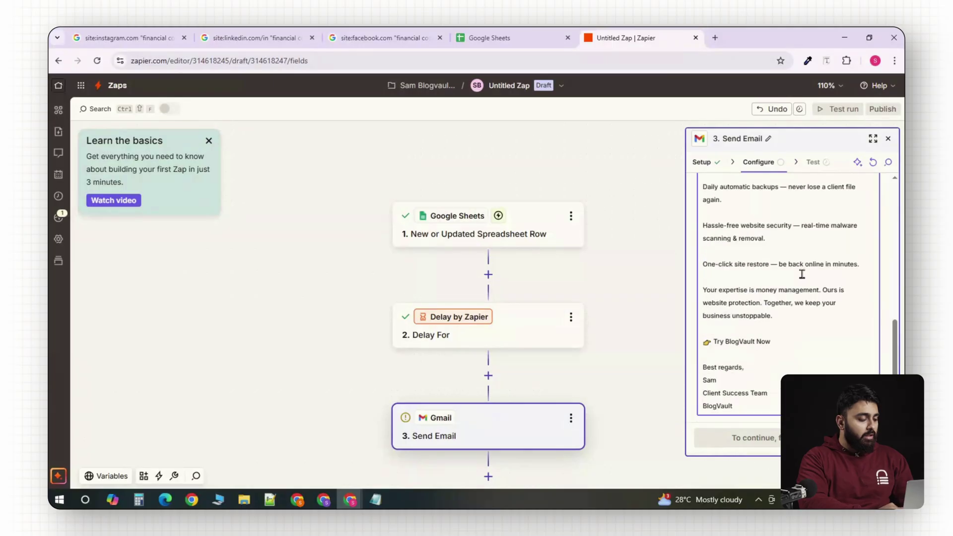
scroll(802, 274, up, 5)
- Insert the lead's First Name after 'Hi' in the email body
click(752, 336)
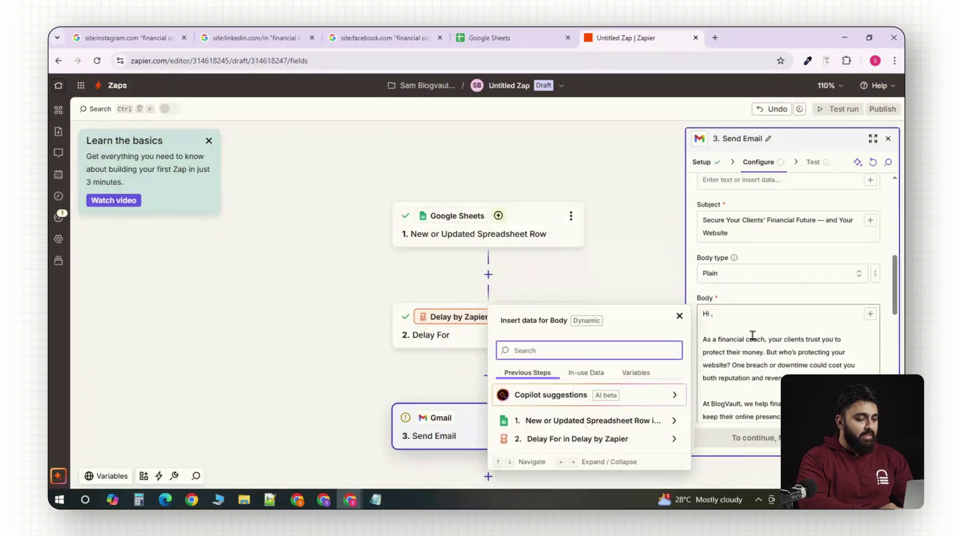
click(645, 423)
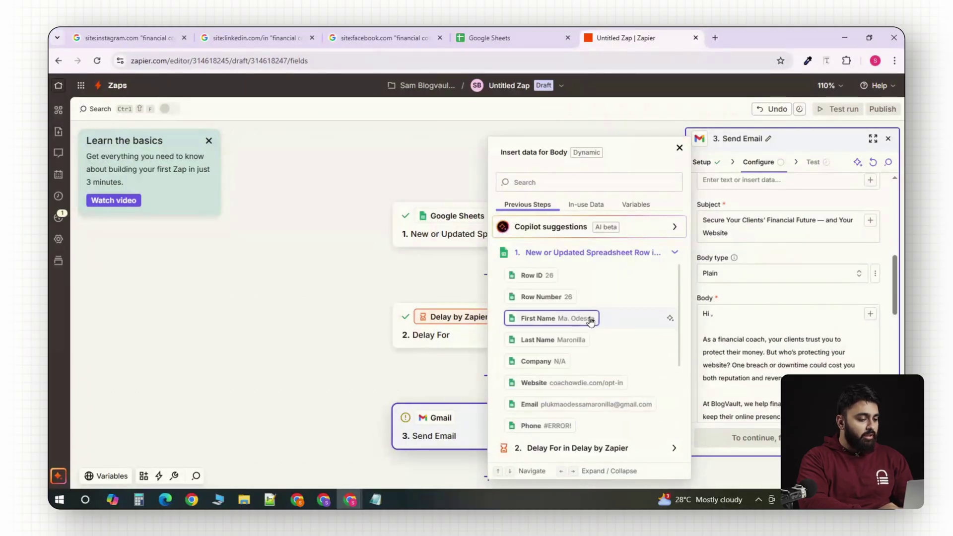
click(544, 318)
scroll(713, 364, down, 7)
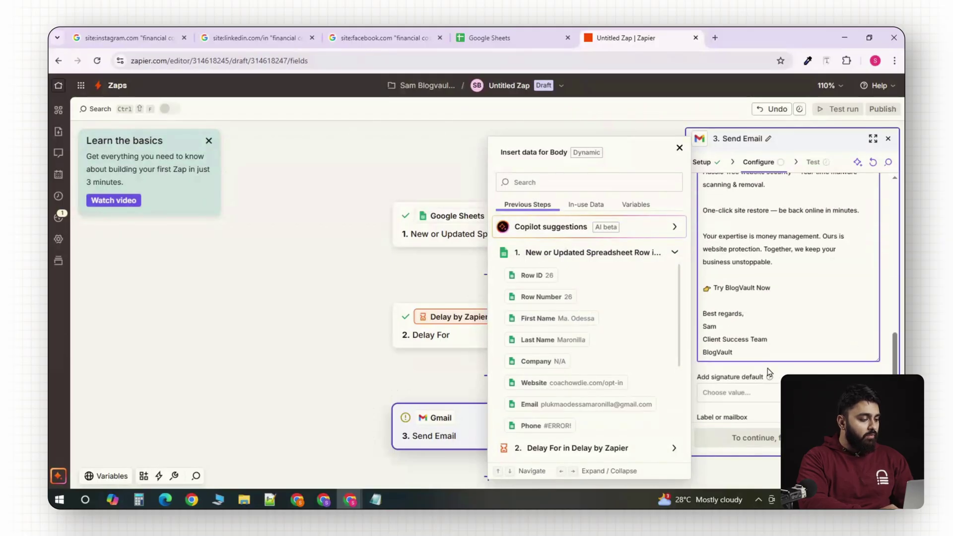
scroll(789, 322, up, 10)
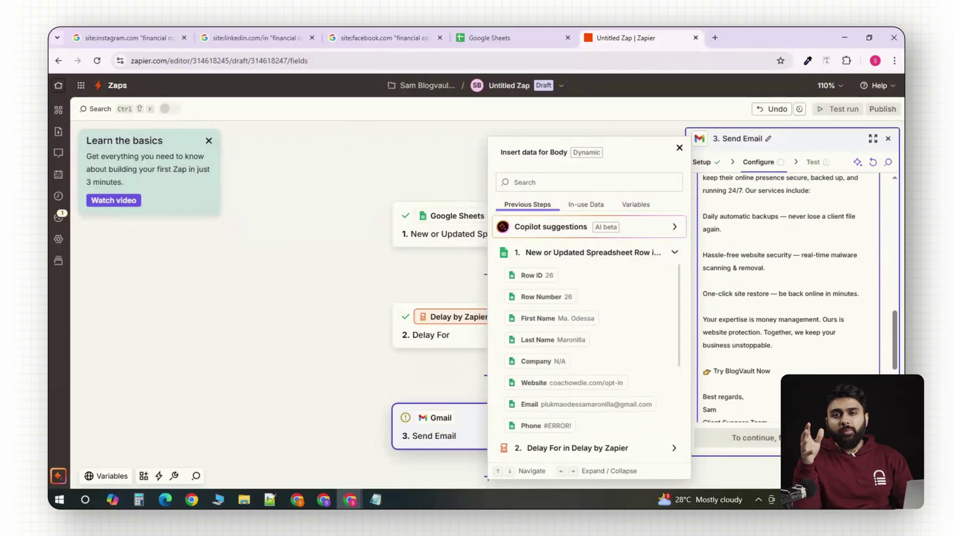
click(702, 341)
scroll(769, 323, up, 1)
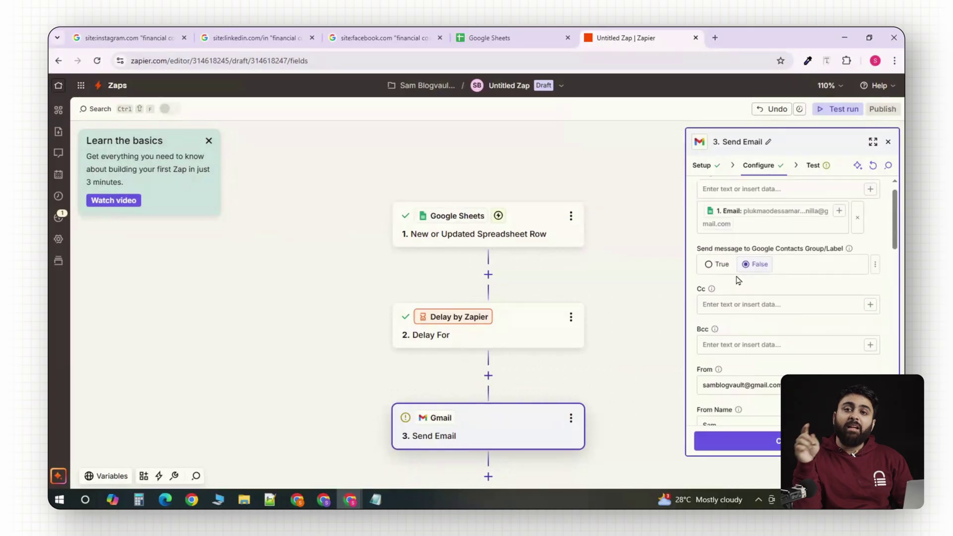
scroll(889, 282, down, 10)
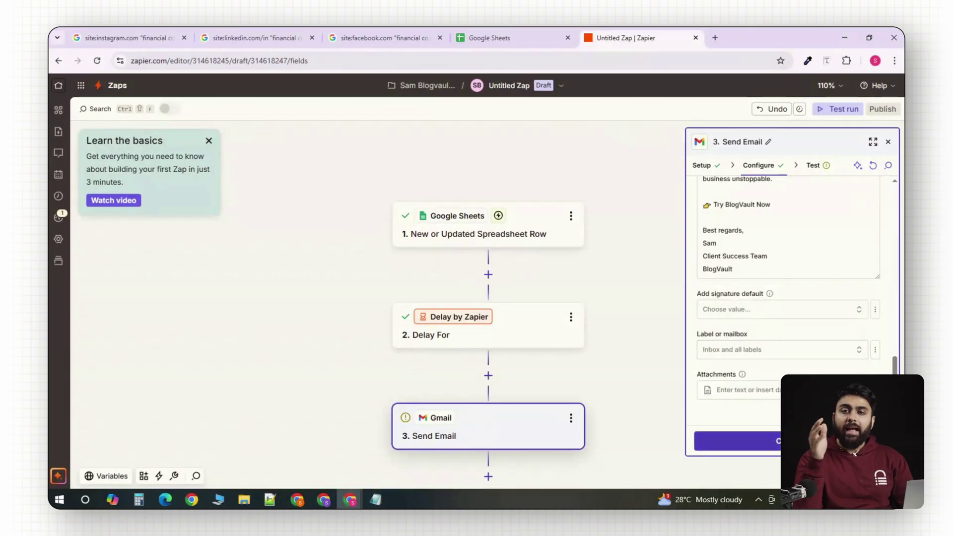
- Advance the Gmail Send Email step to its Test tab and review the sample row data
click(794, 441)
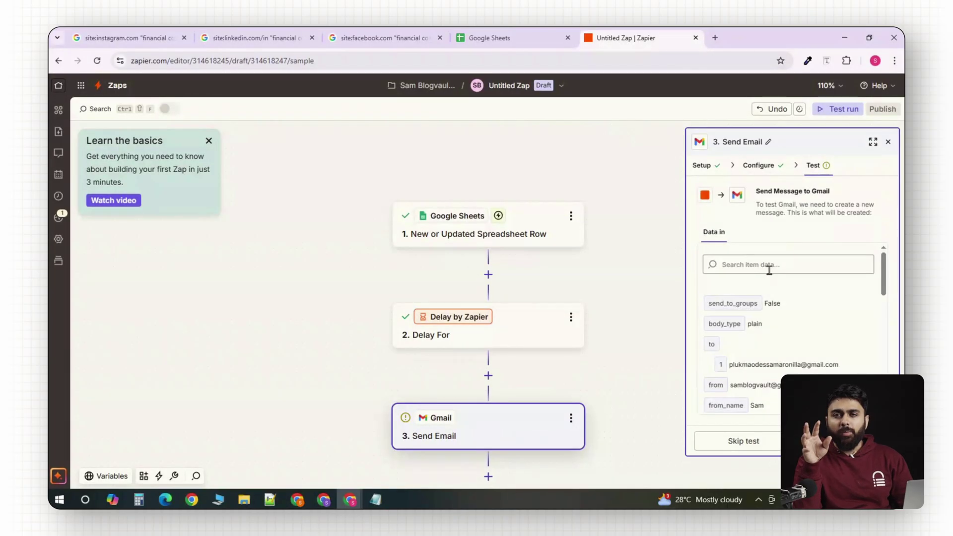
scroll(769, 318, down, 5)
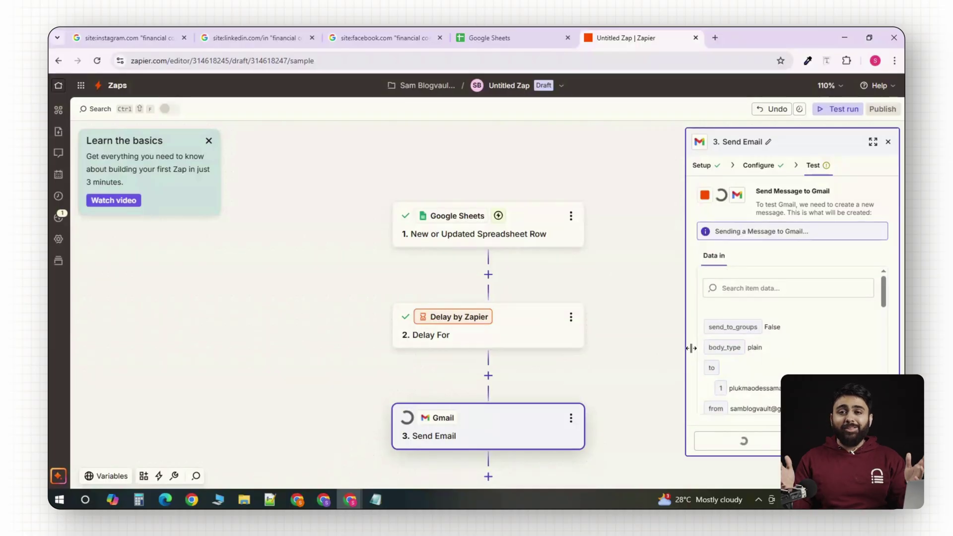